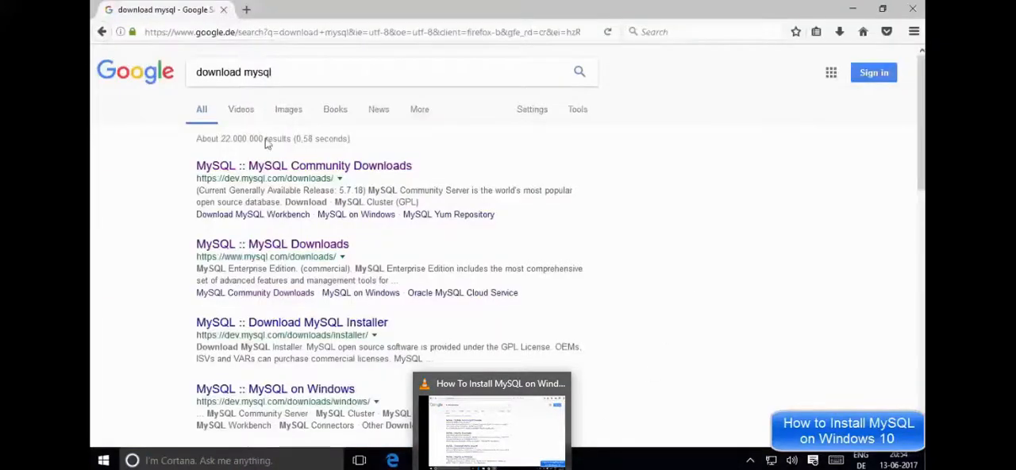
# Step: Search Google for "download mysql" and open the MySQL Community Downloads result in a separate tab
pyautogui.click(281, 72)
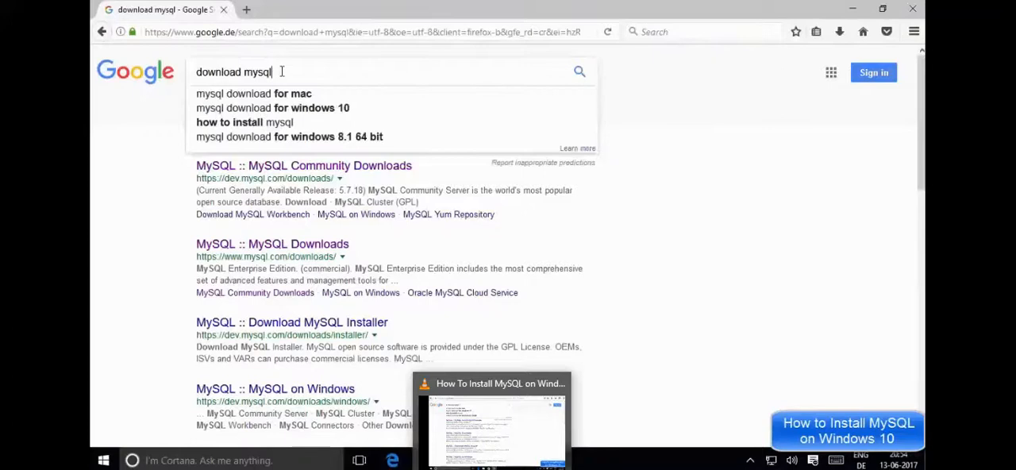
pyautogui.moveTo(292, 76); pyautogui.dragTo(197, 70)
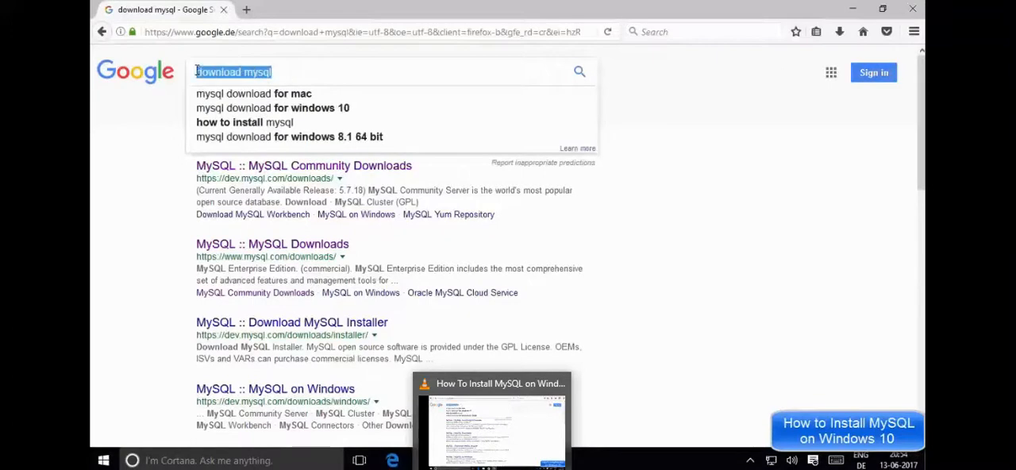
pyautogui.click(668, 151)
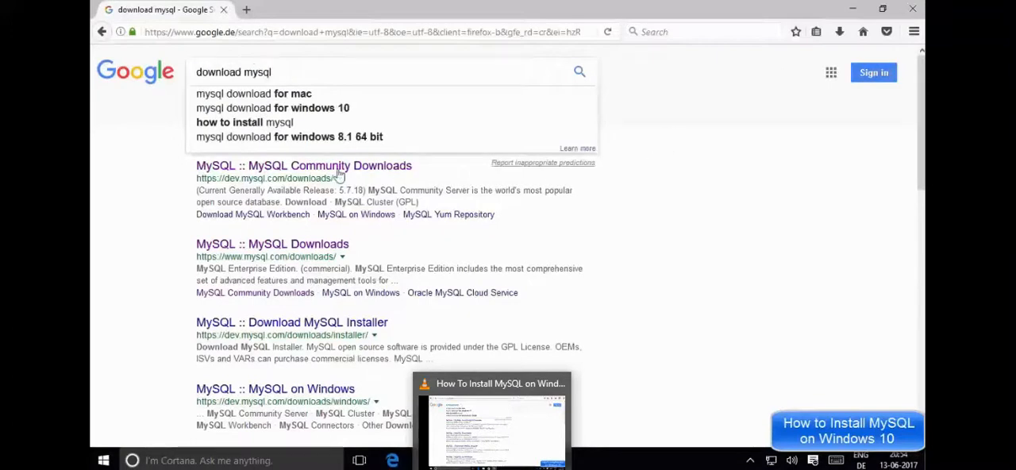
pyautogui.click(581, 73)
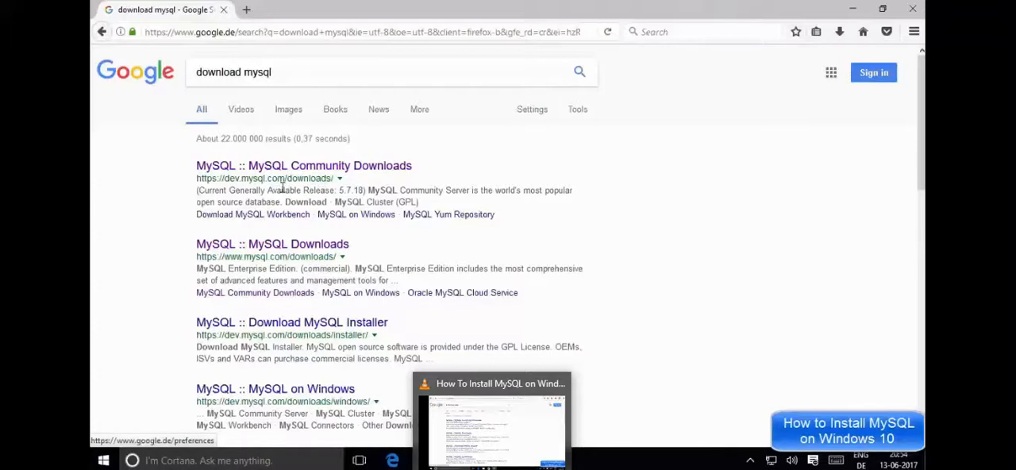
pyautogui.middleClick(320, 167)
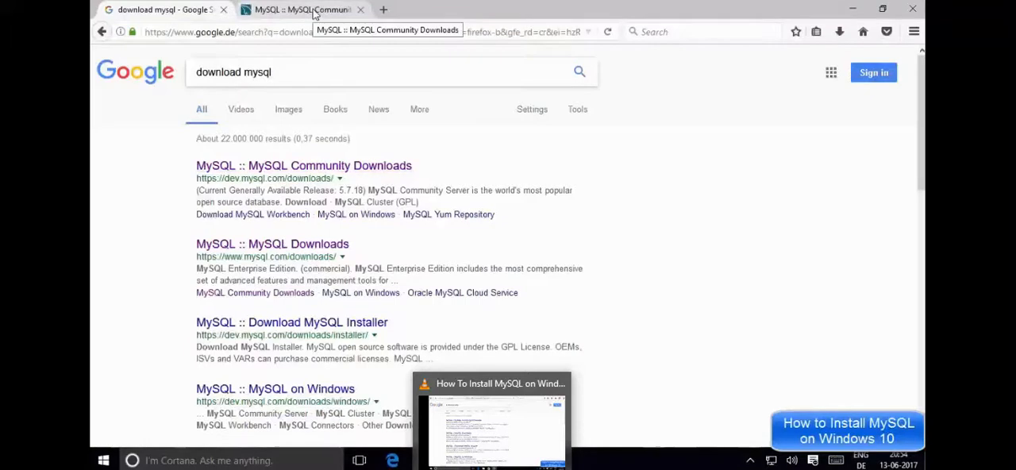
pyautogui.click(313, 10)
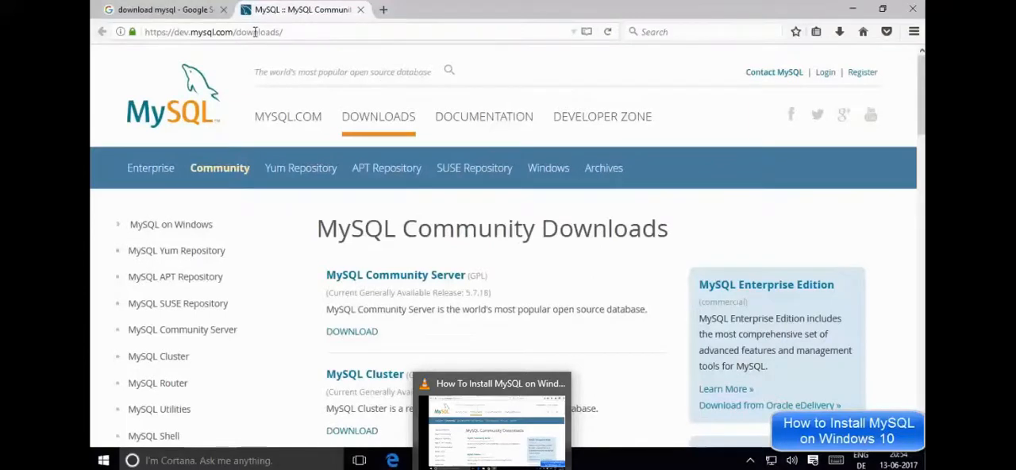
# Step: Go through the MySQL Developer Zone home page to the general MySQL Downloads page and open Community (GPL) Downloads
pyautogui.click(181, 97)
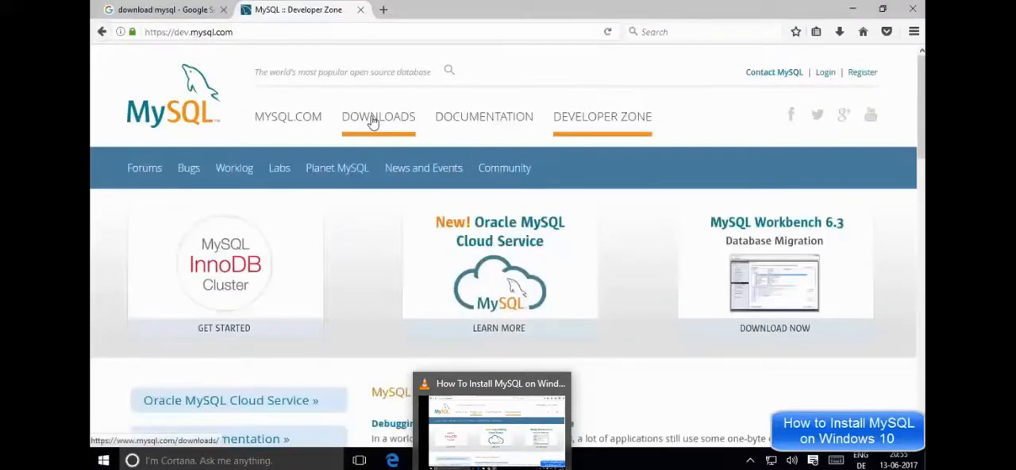
pyautogui.click(374, 121)
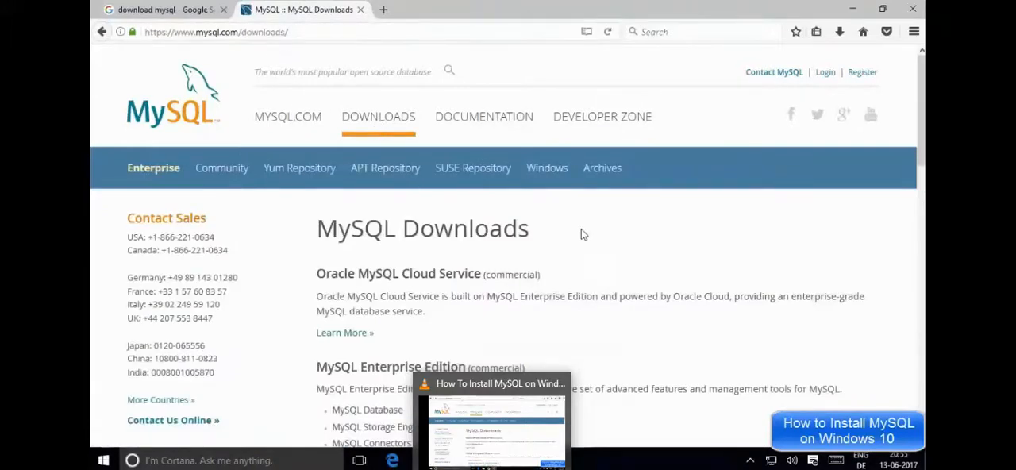
pyautogui.scroll(-2, 538, 233)
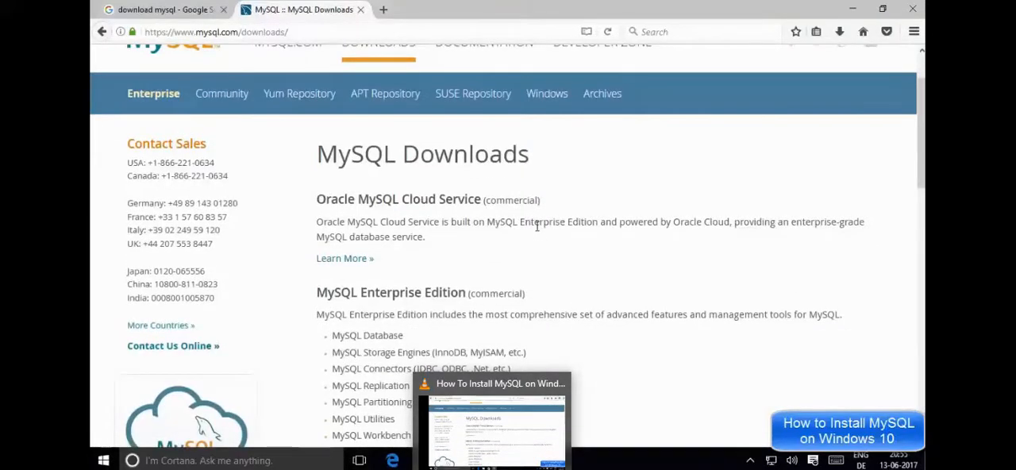
pyautogui.scroll(-5, 537, 216)
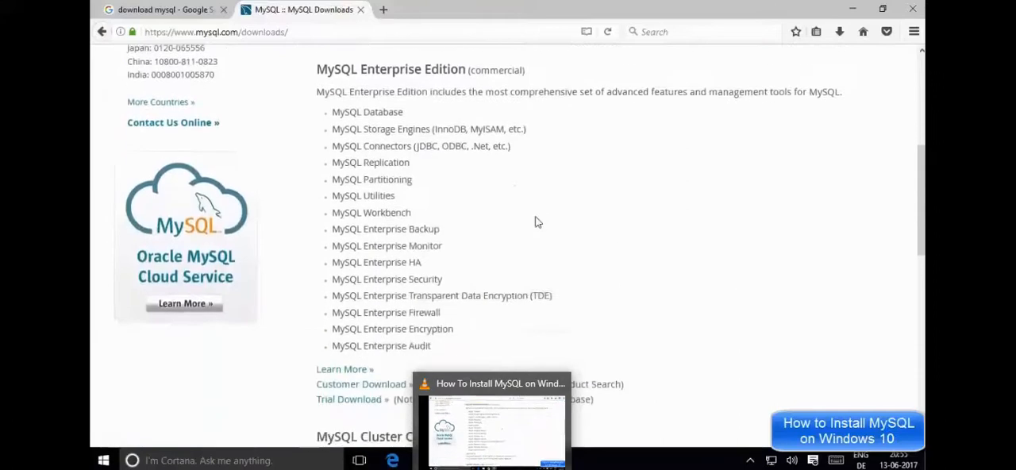
pyautogui.scroll(-6, 537, 220)
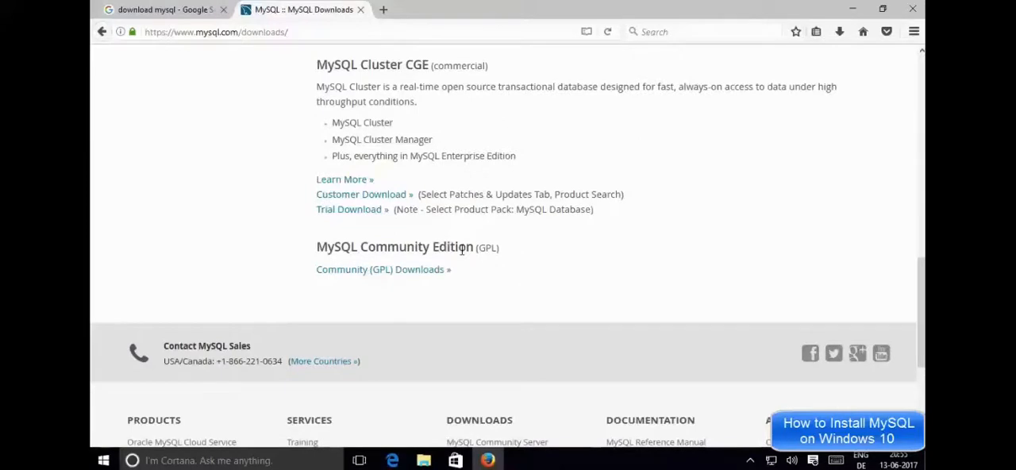
pyautogui.click(368, 270)
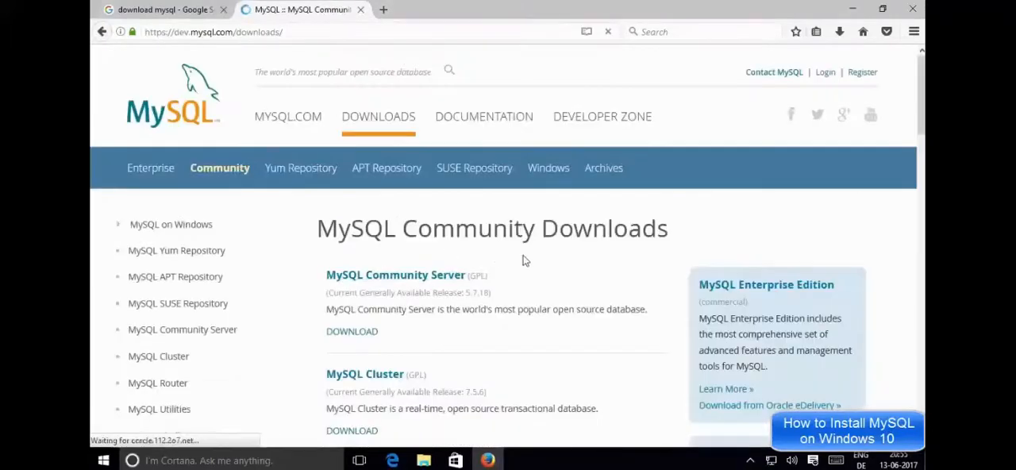
# Step: Look through the community products and open the MySQL Community Server download page
pyautogui.scroll(-3, 524, 260)
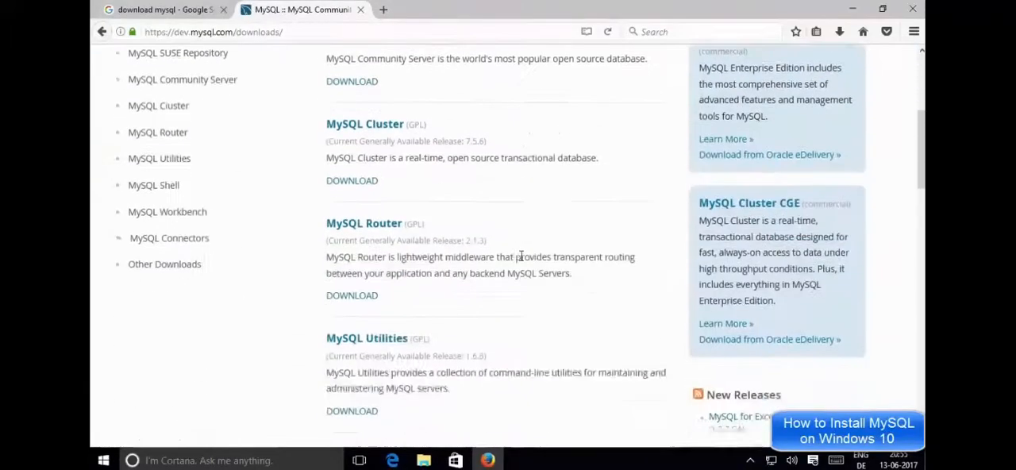
pyautogui.scroll(-1, 521, 256)
pyautogui.scroll(4, 521, 254)
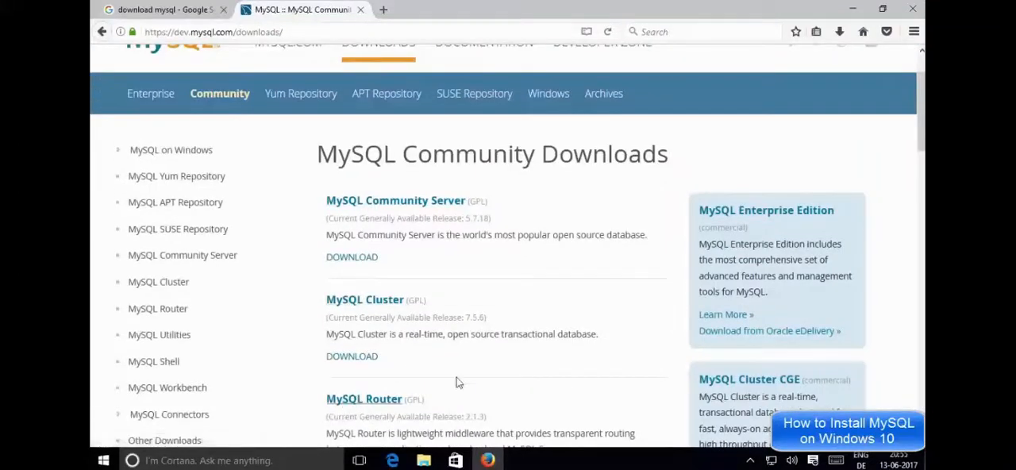
pyautogui.scroll(-3, 463, 371)
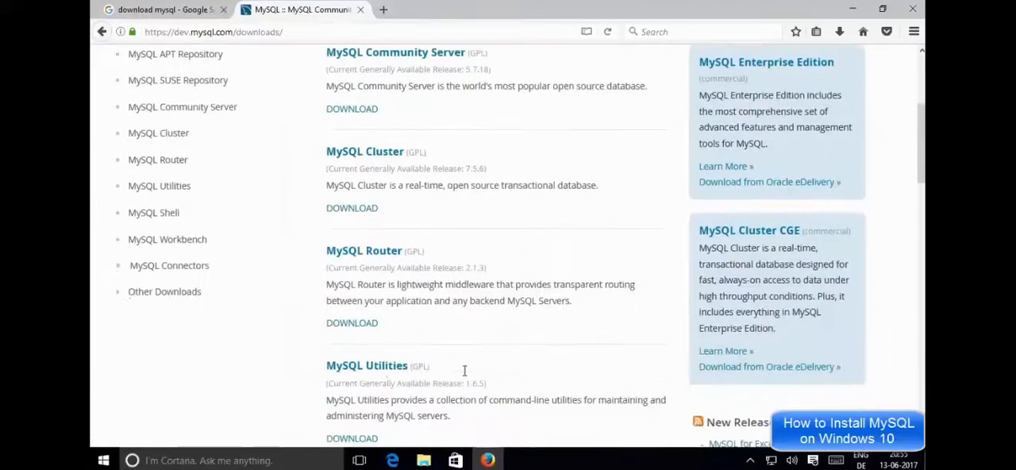
pyautogui.scroll(3, 401, 367)
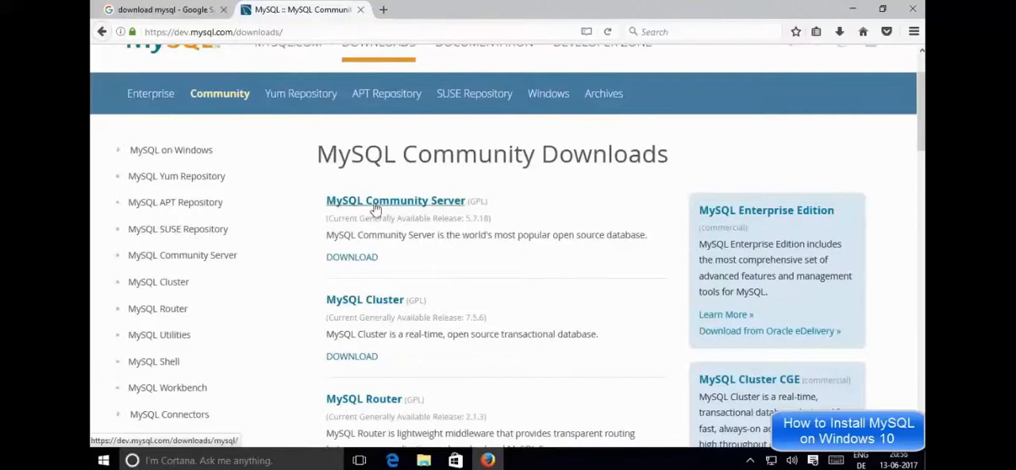
pyautogui.click(389, 203)
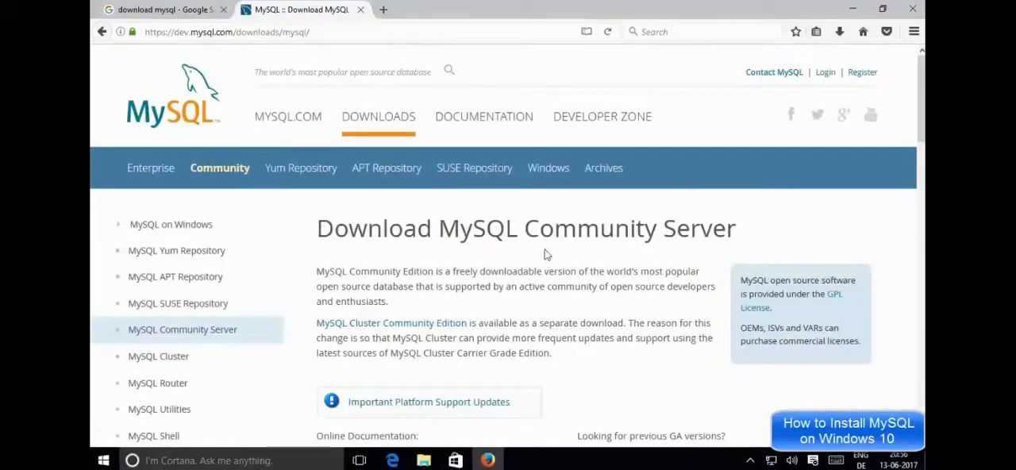
# Step: Select Microsoft Windows as the operating system for MySQL Community Server 5.7.18 and check the available OS versions
pyautogui.scroll(-5, 530, 272)
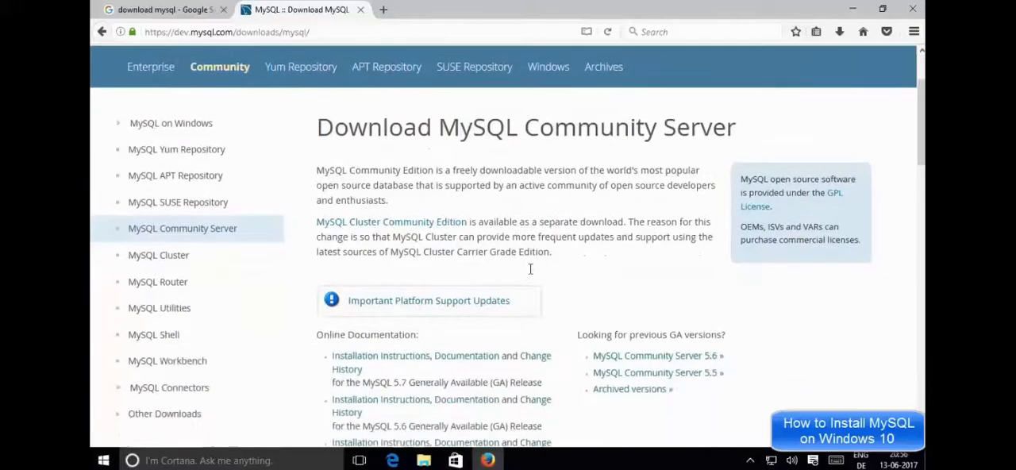
pyautogui.scroll(-3, 532, 274)
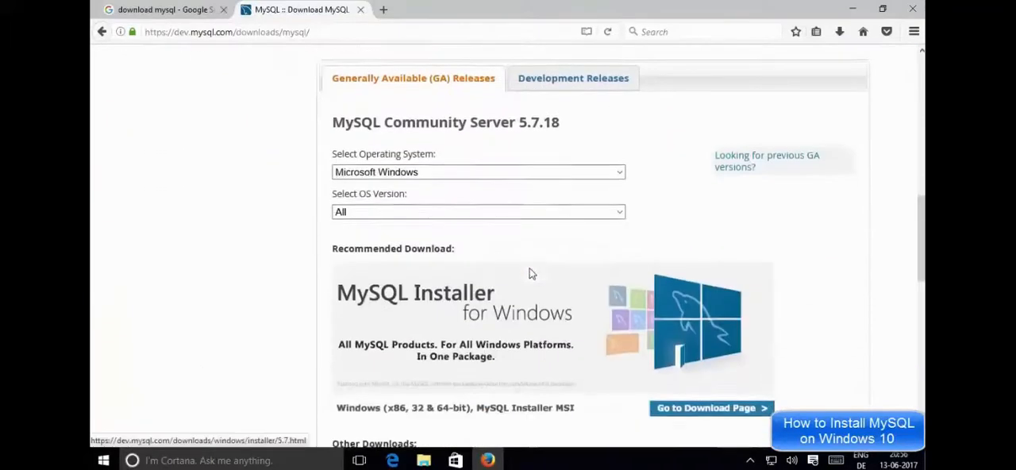
pyautogui.scroll(-1, 529, 274)
pyautogui.scroll(1, 508, 250)
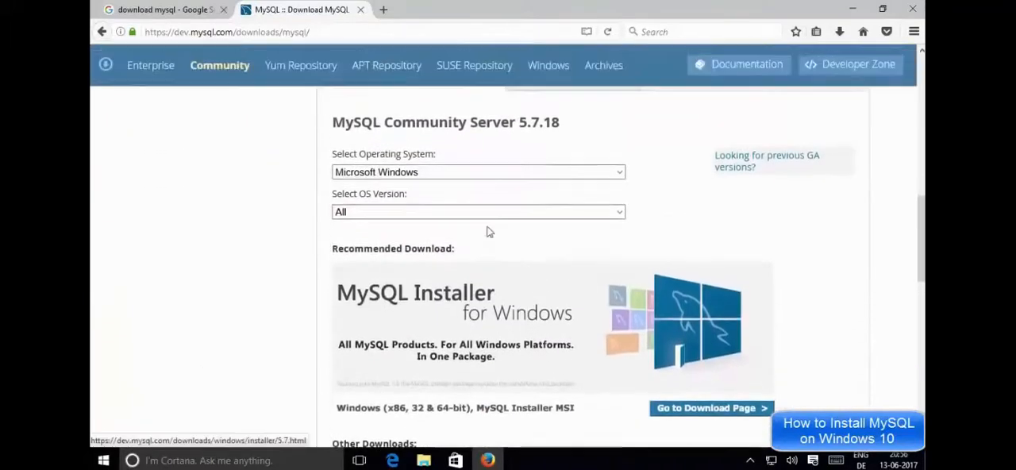
pyautogui.click(379, 173)
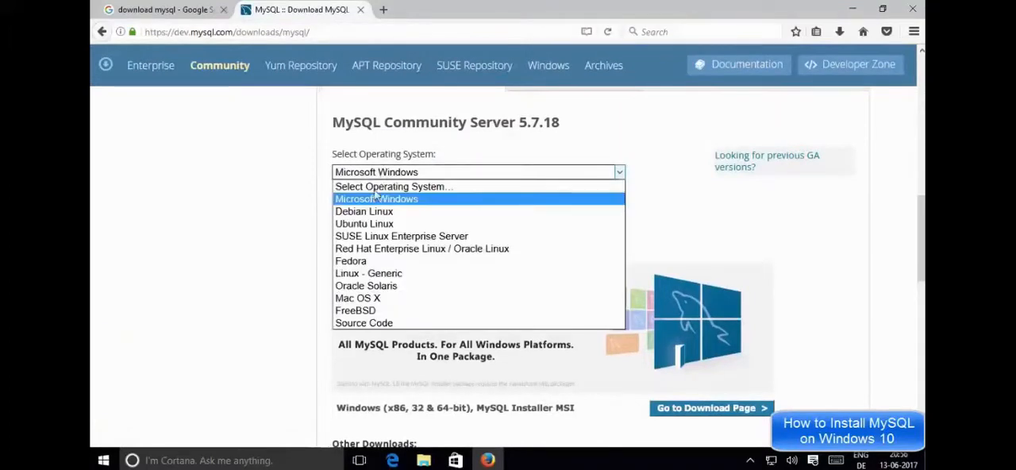
pyautogui.click(367, 203)
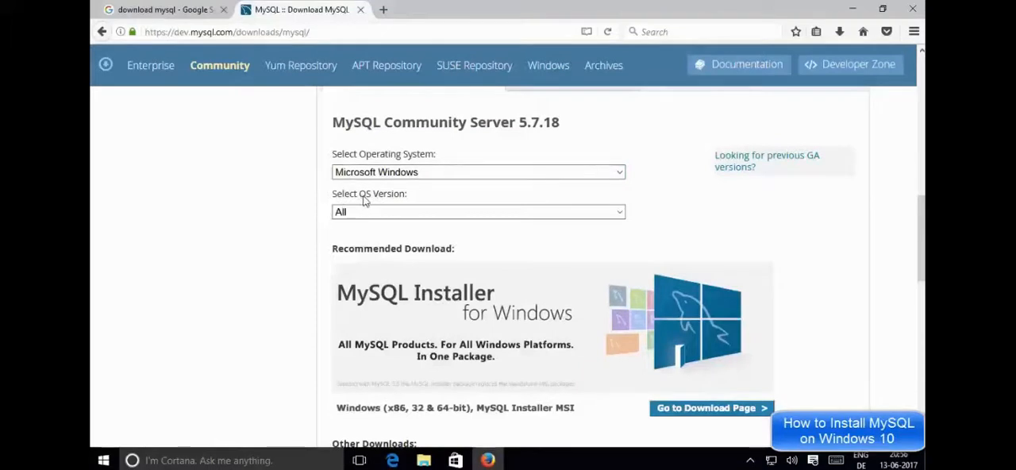
pyautogui.click(363, 211)
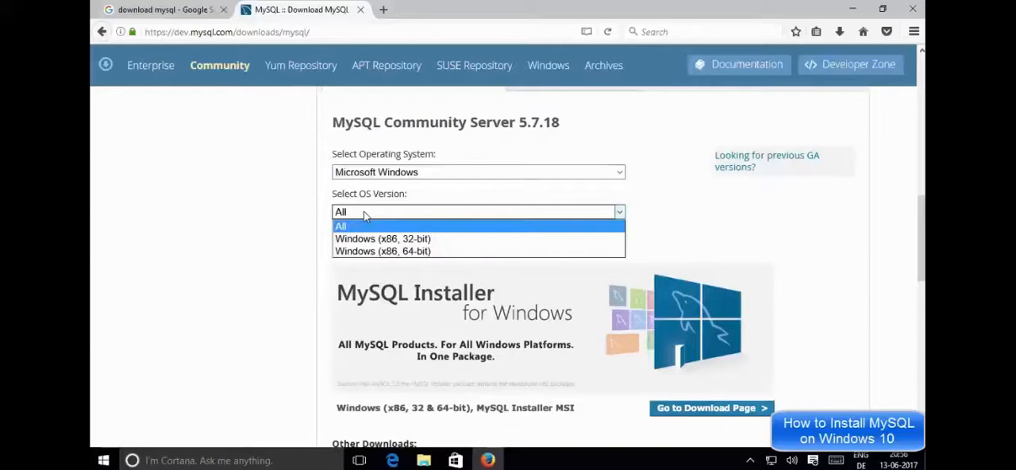
pyautogui.click(325, 245)
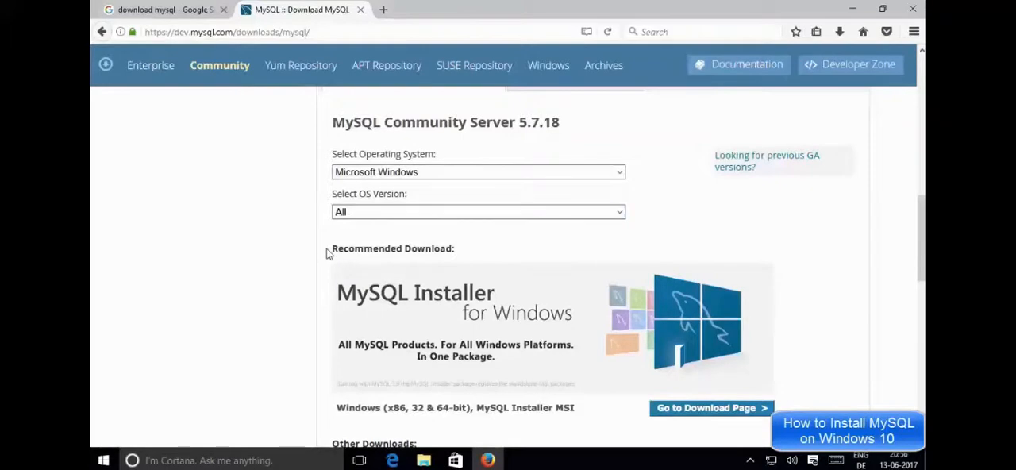
# Step: Review the Windows packages and open the download page of the recommended MySQL Installer for Windows
pyautogui.scroll(-2, 328, 253)
pyautogui.scroll(-2, 328, 254)
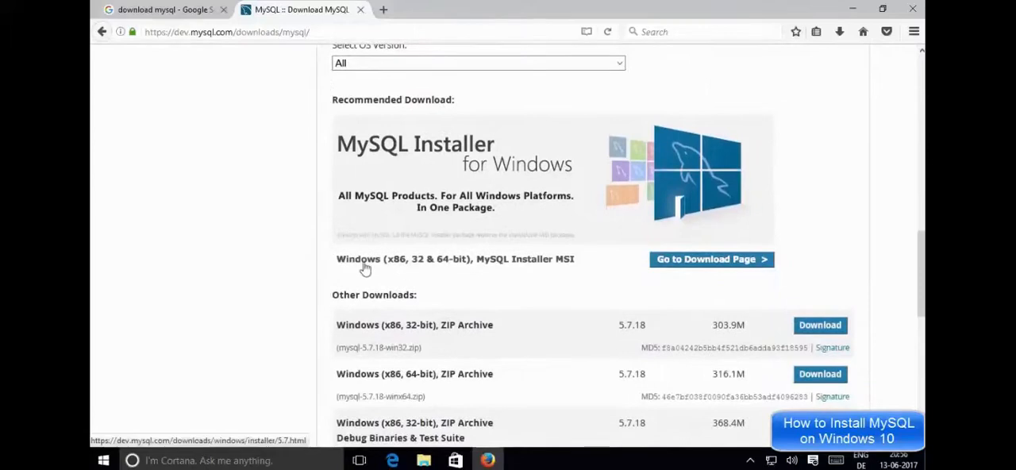
pyautogui.scroll(-2, 384, 273)
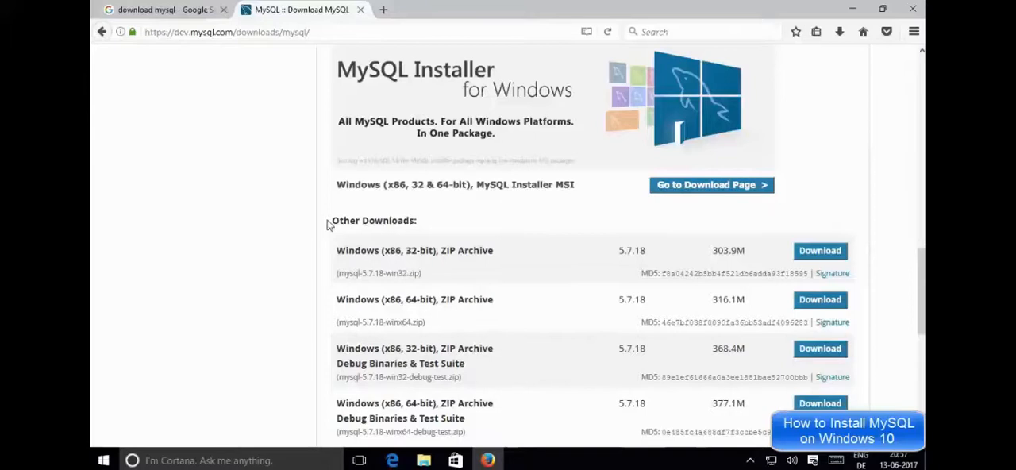
pyautogui.moveTo(328, 224); pyautogui.dragTo(427, 221)
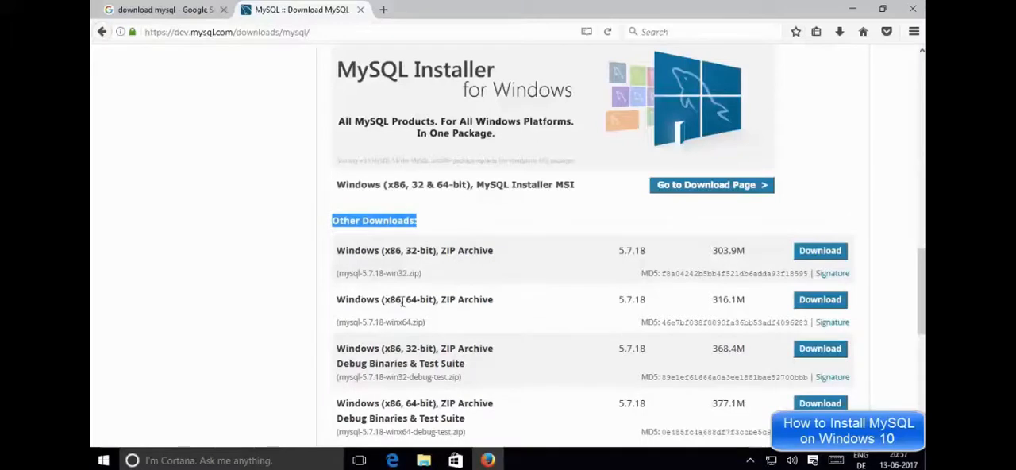
pyautogui.scroll(-3, 563, 298)
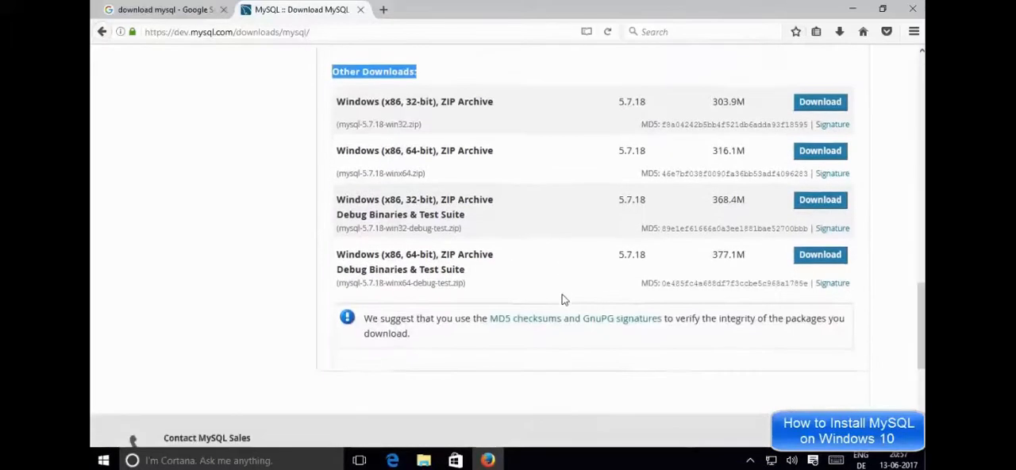
pyautogui.scroll(2, 563, 299)
pyautogui.scroll(3, 563, 298)
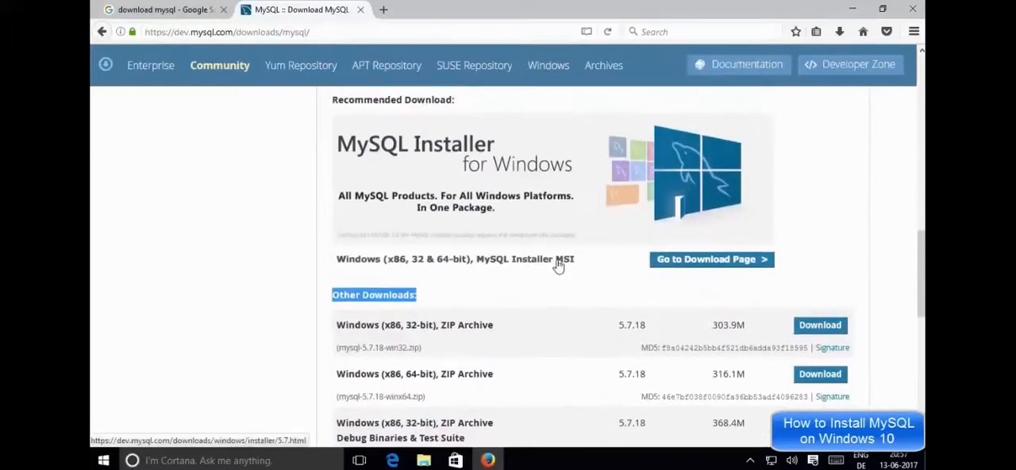
pyautogui.click(701, 266)
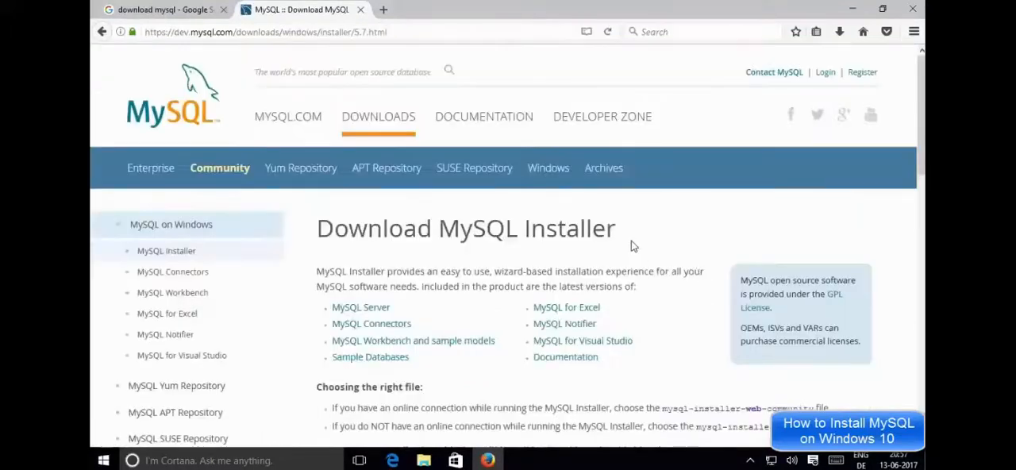
# Step: Compare the two MySQL Installer 5.7.18 packages and open the download page of mysql-installer-community-5.7.18.1.msi
pyautogui.scroll(-3, 633, 243)
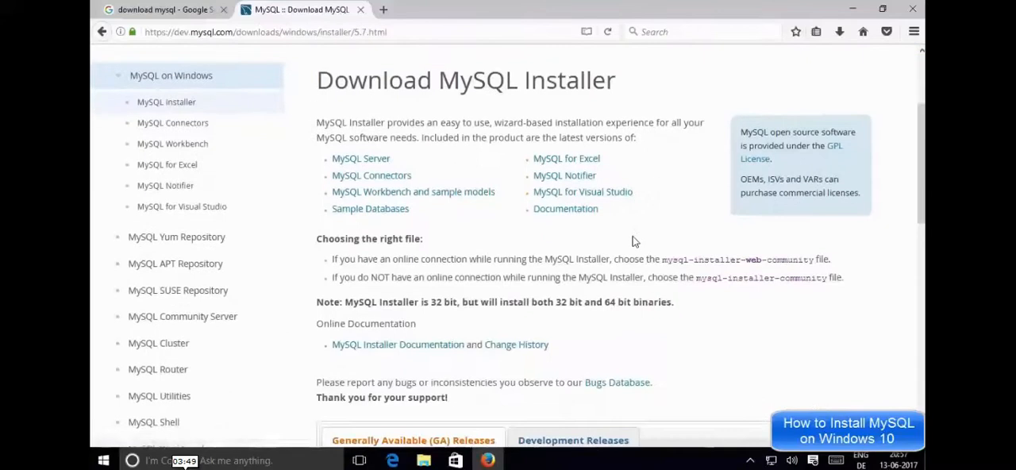
pyautogui.scroll(-2, 632, 242)
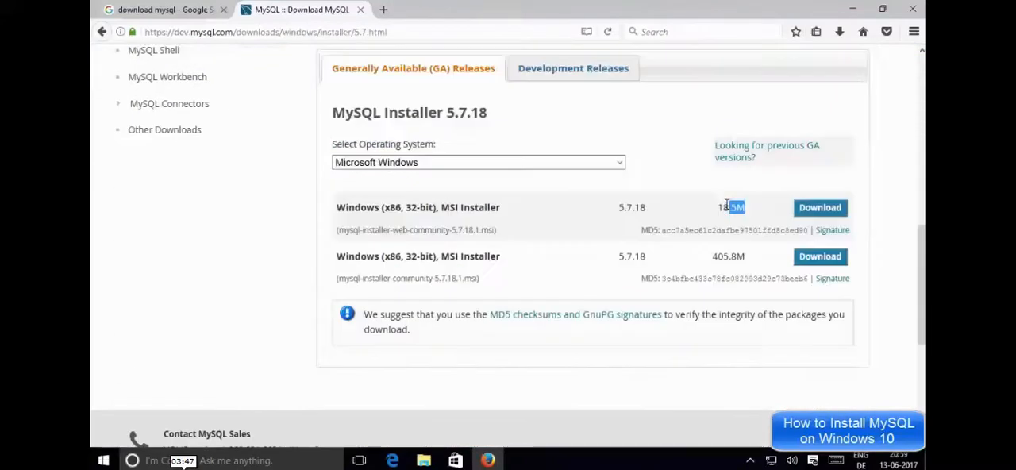
pyautogui.moveTo(745, 207); pyautogui.dragTo(720, 206)
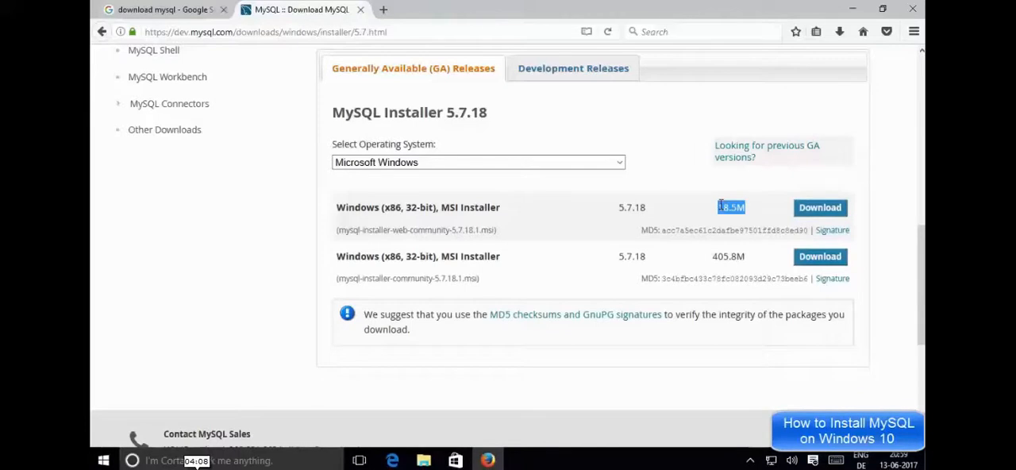
pyautogui.moveTo(336, 257); pyautogui.dragTo(504, 256)
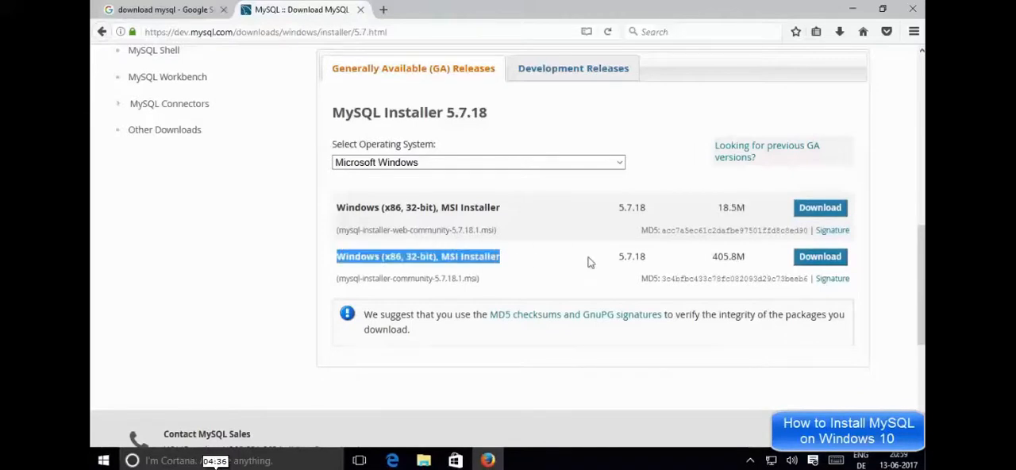
# Step: Start the download of mysql-installer-community-5.7.18.1.msi without logging in or signing up for an Oracle account
pyautogui.scroll(-1, 691, 195)
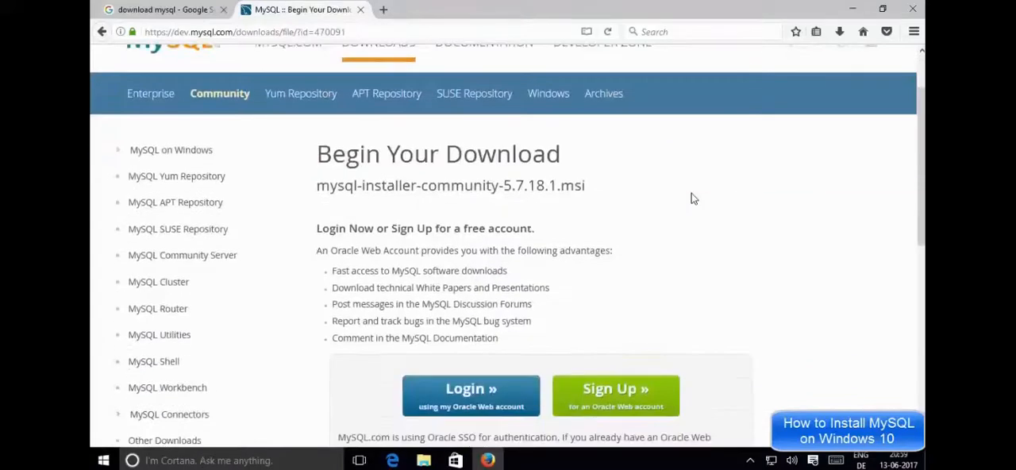
pyautogui.scroll(-5, 691, 199)
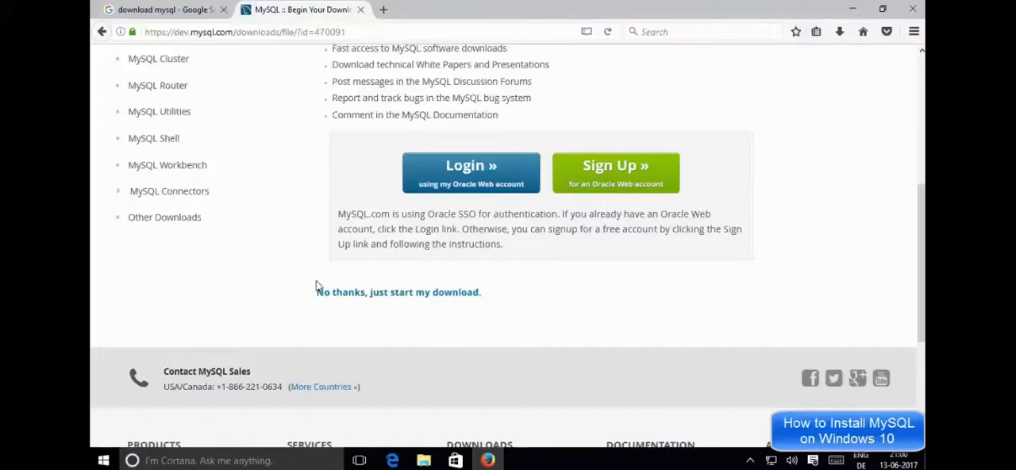
pyautogui.moveTo(309, 291); pyautogui.dragTo(493, 297)
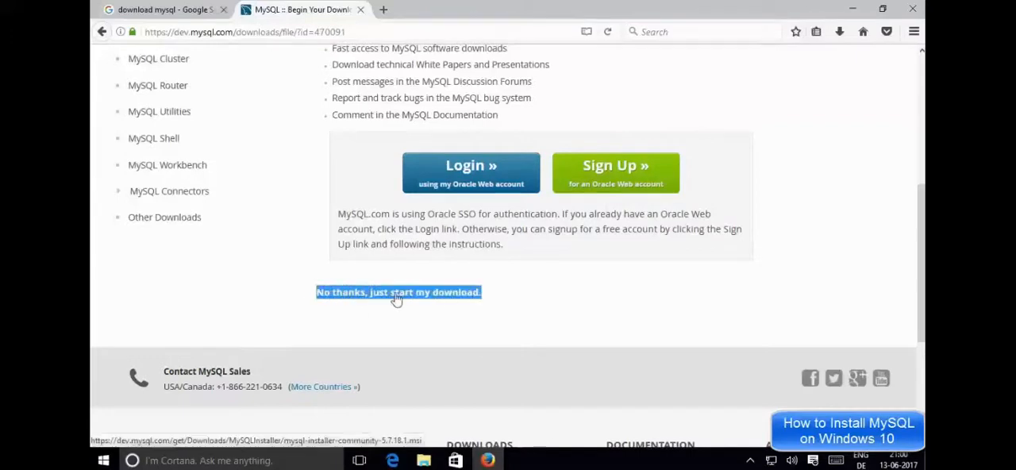
pyautogui.click(347, 310)
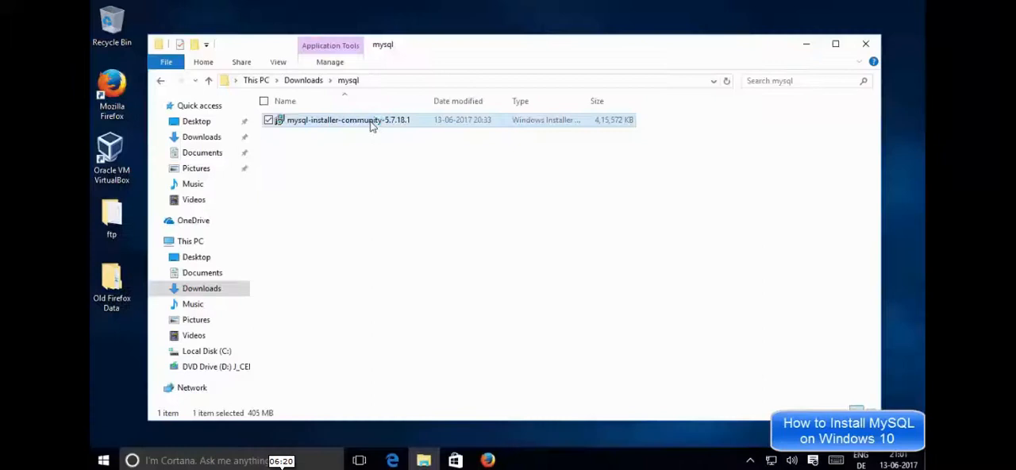
# Step: Switch to File Explorer, run mysql-installer-community-5.7.18.1 from the mysql folder in Downloads, and allow both User Account Control requests
pyautogui.click(807, 45)
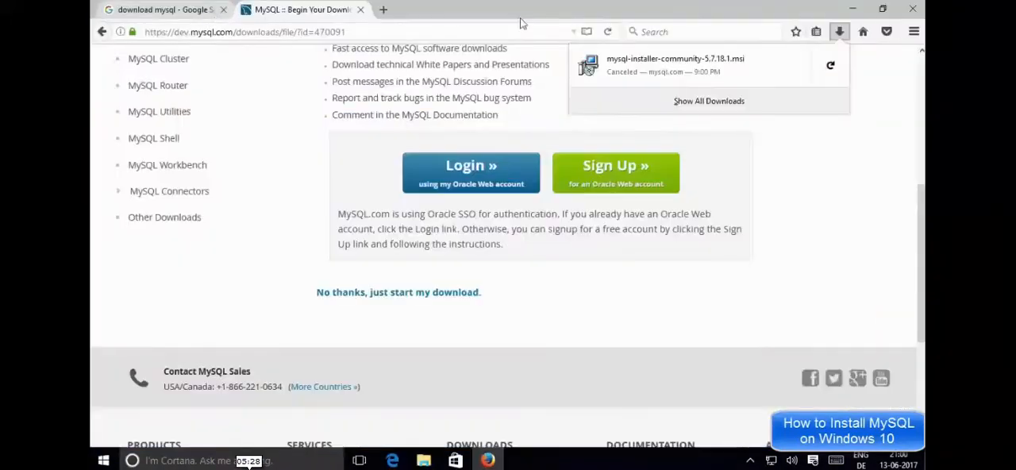
pyautogui.click(853, 12)
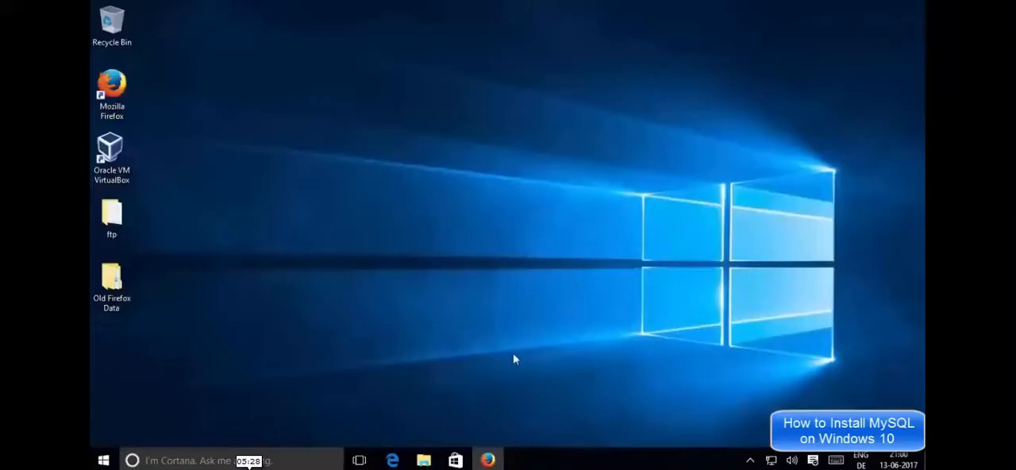
pyautogui.click(423, 460)
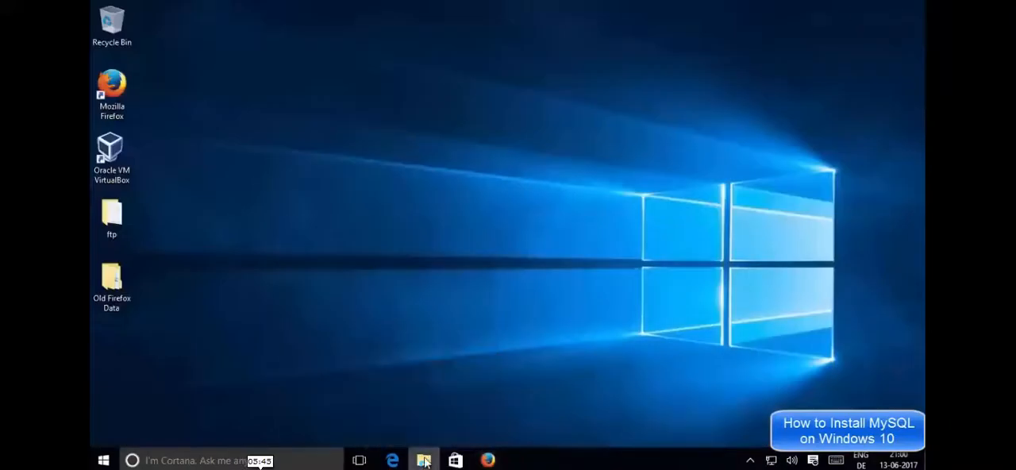
pyautogui.doubleClick(401, 121)
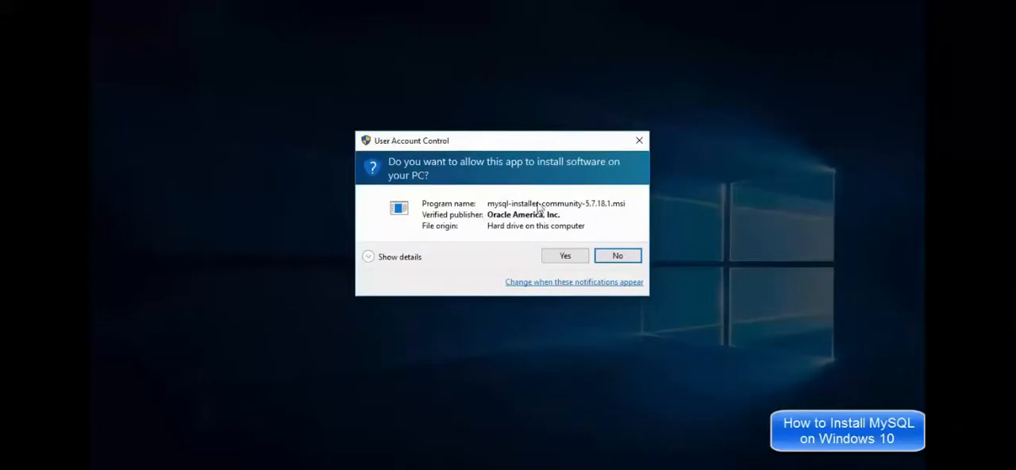
pyautogui.click(559, 259)
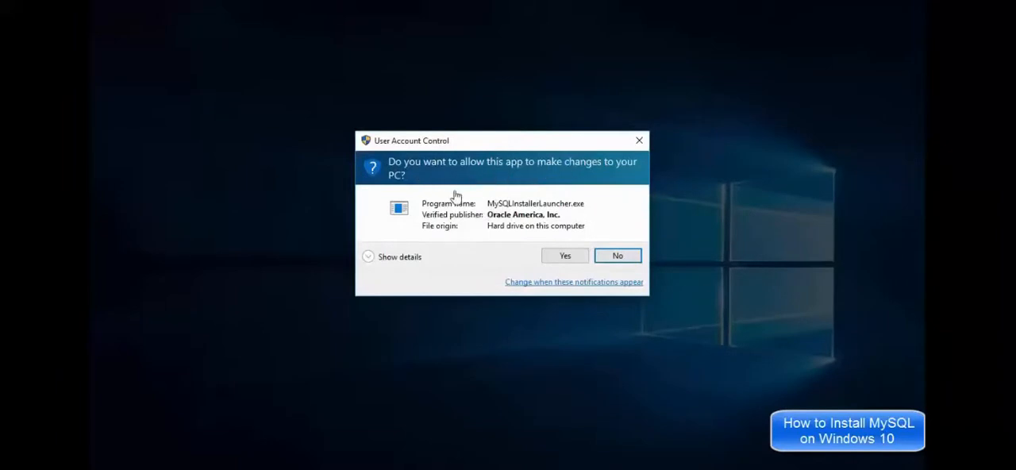
pyautogui.click(549, 262)
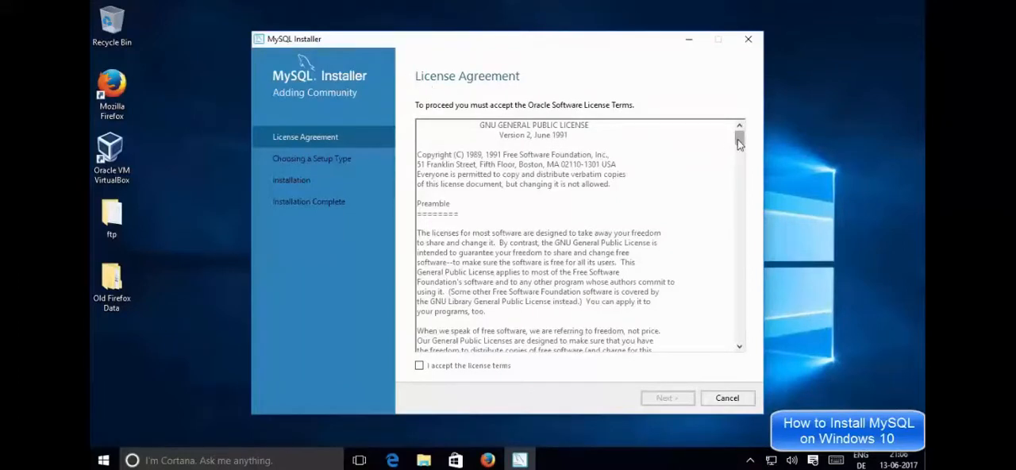
# Step: Read through the license agreement, accept its terms and continue to the setup type selection
pyautogui.moveTo(738, 139); pyautogui.dragTo(734, 346)
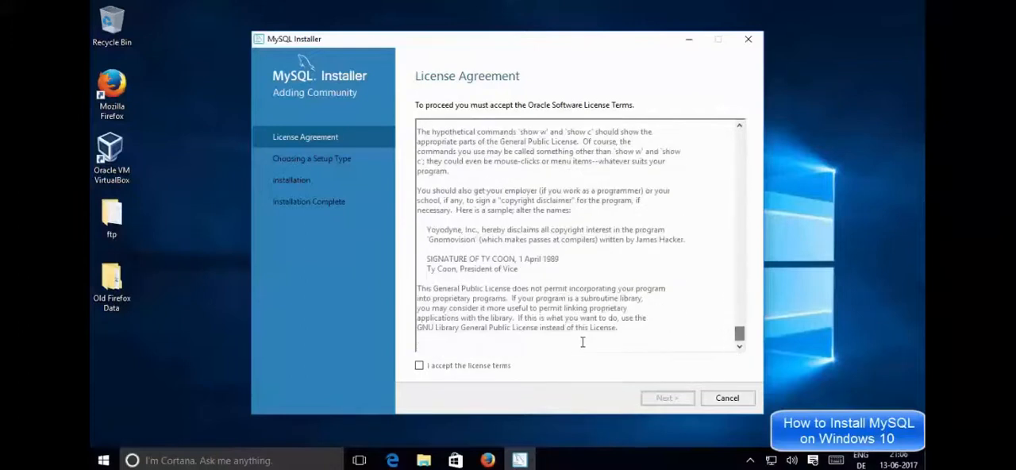
pyautogui.click(419, 366)
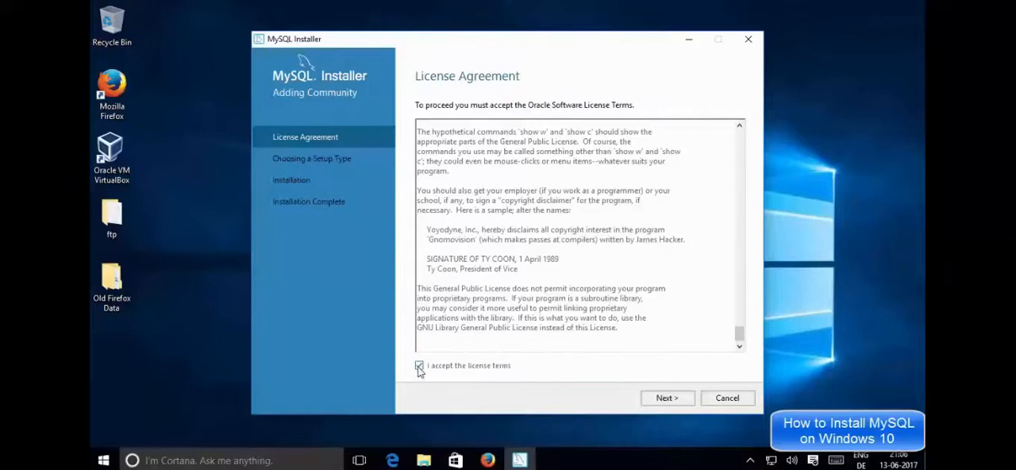
pyautogui.click(667, 398)
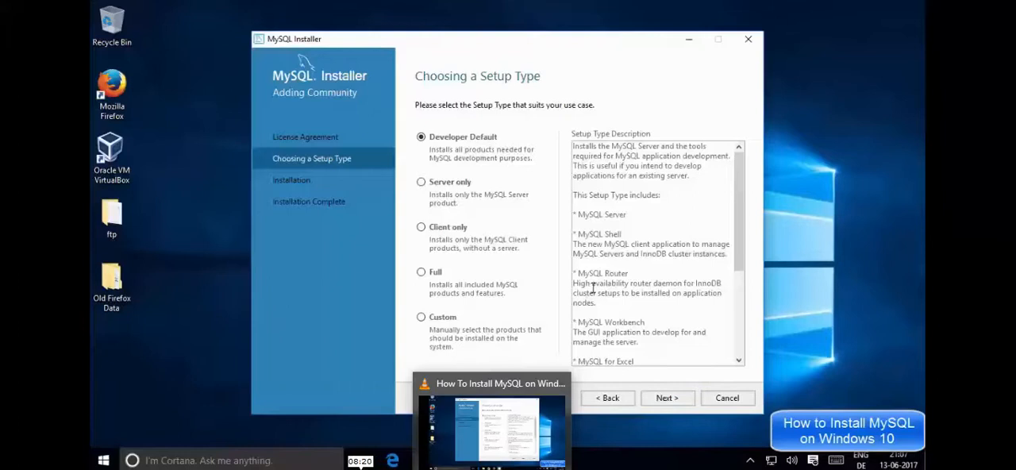
# Step: Review the products included in the Developer Default setup type, such as MySQL Workbench and MySQL for Excel
pyautogui.scroll(-1, 593, 288)
pyautogui.moveTo(622, 205); pyautogui.dragTo(579, 205)
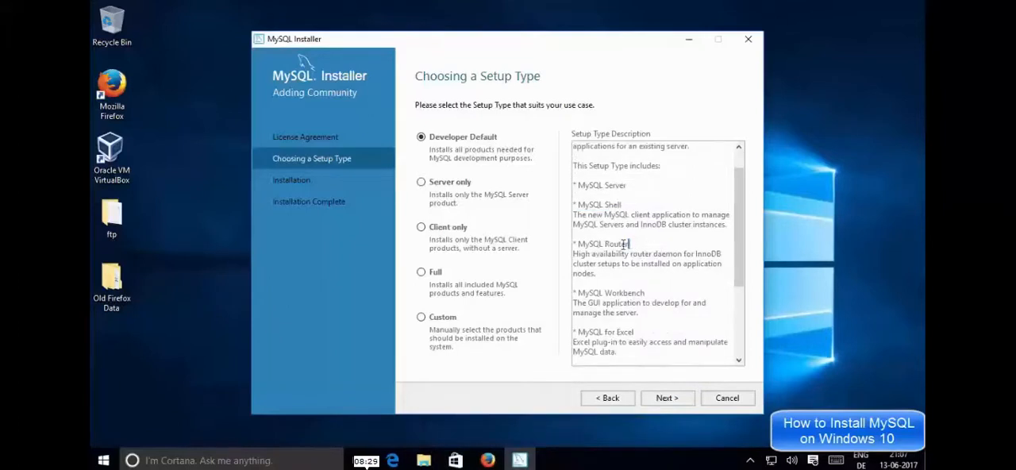
pyautogui.moveTo(628, 245); pyautogui.dragTo(579, 245)
pyautogui.scroll(-3, 627, 262)
pyautogui.moveTo(634, 244); pyautogui.dragTo(579, 245)
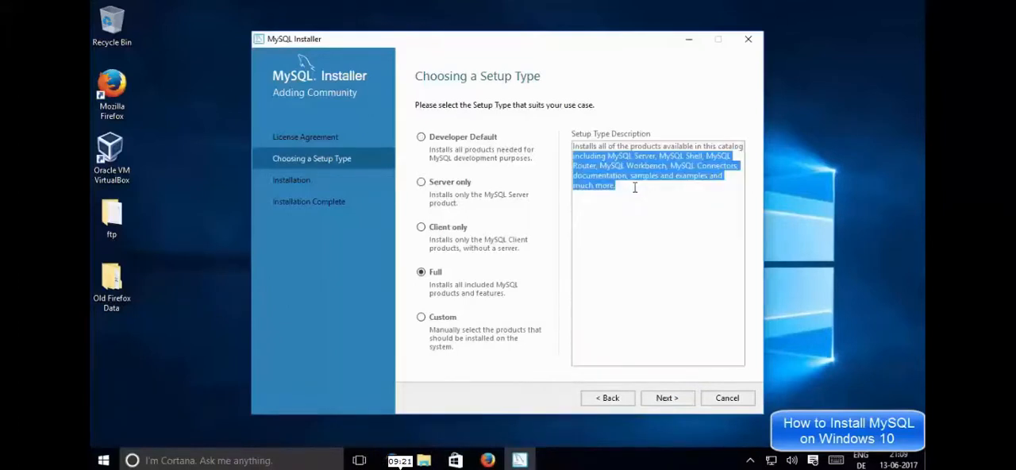
# Step: Keep the Development Machine config type with TCP/IP port number 3306 for MySQL Server 5.7.18
pyautogui.click(636, 194)
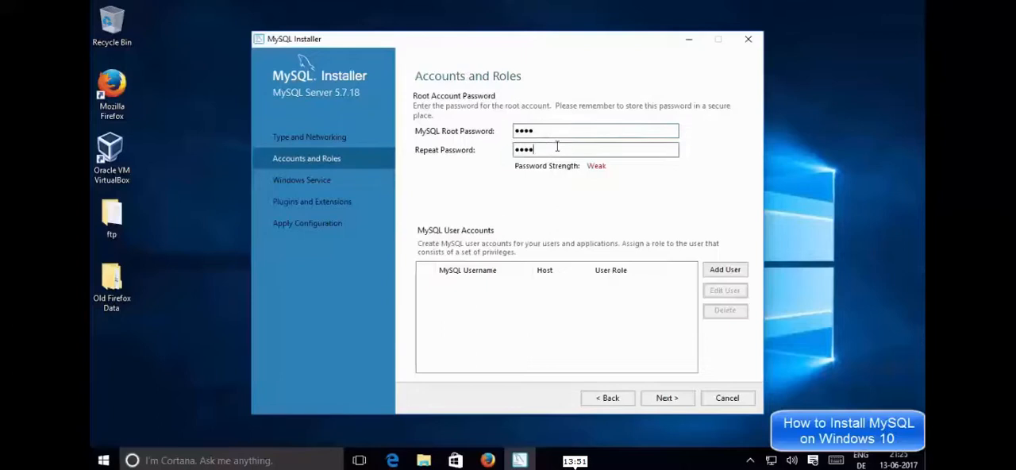
pyautogui.hotkey('shift', 'Tab')
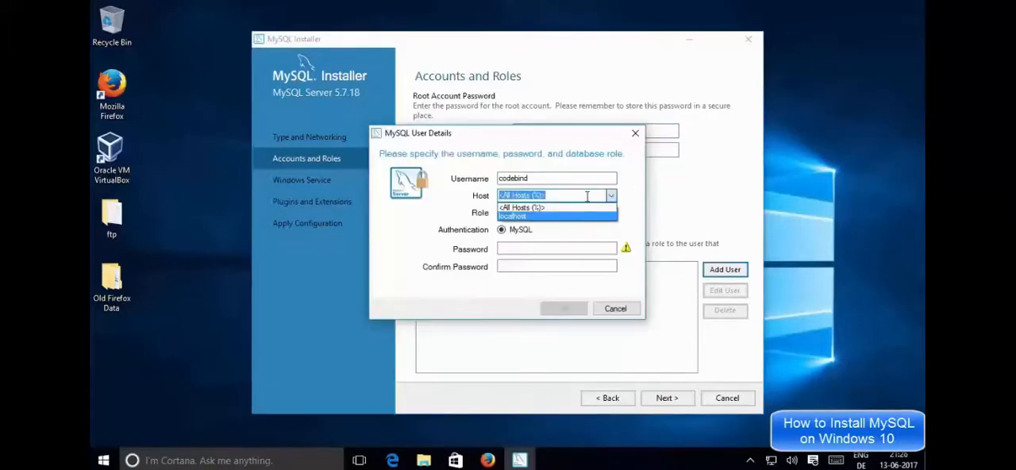
# Step: Set the new MySQL user's host to All Hosts (%) and pick a database role for the account
pyautogui.click(547, 207)
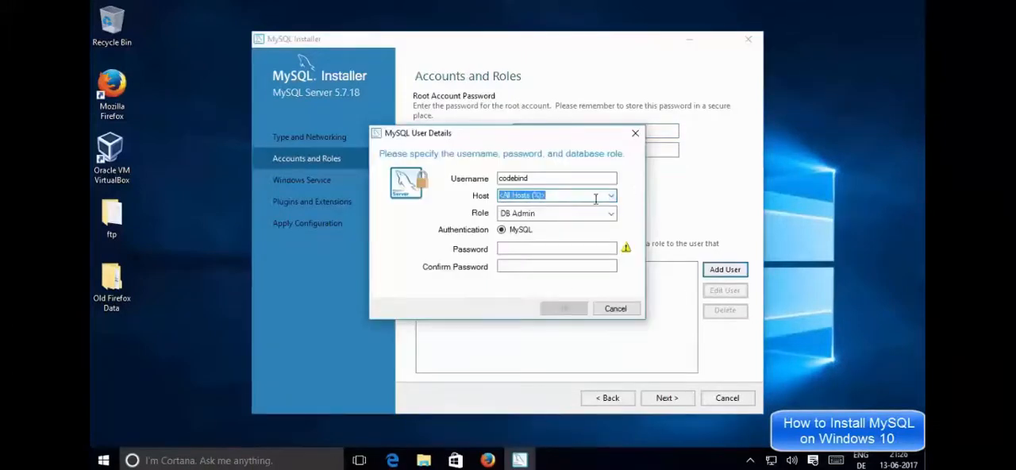
pyautogui.click(514, 212)
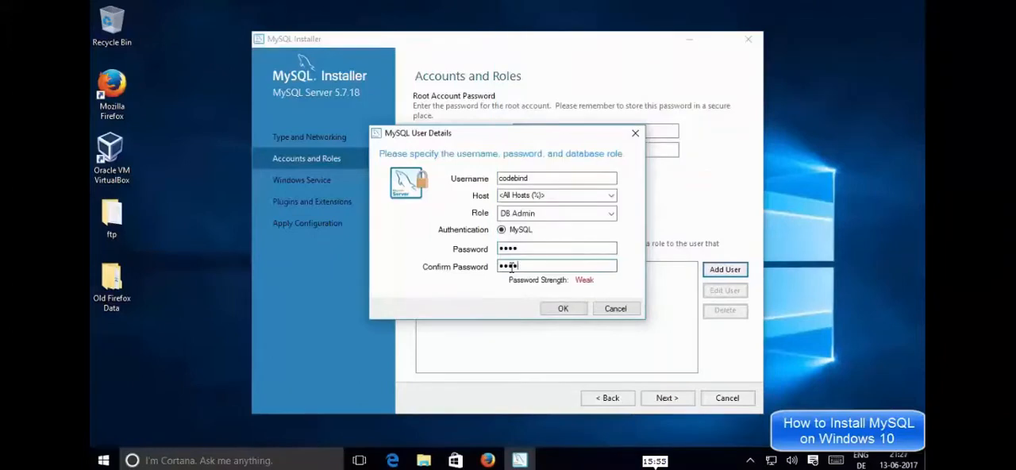
pyautogui.press('Return')
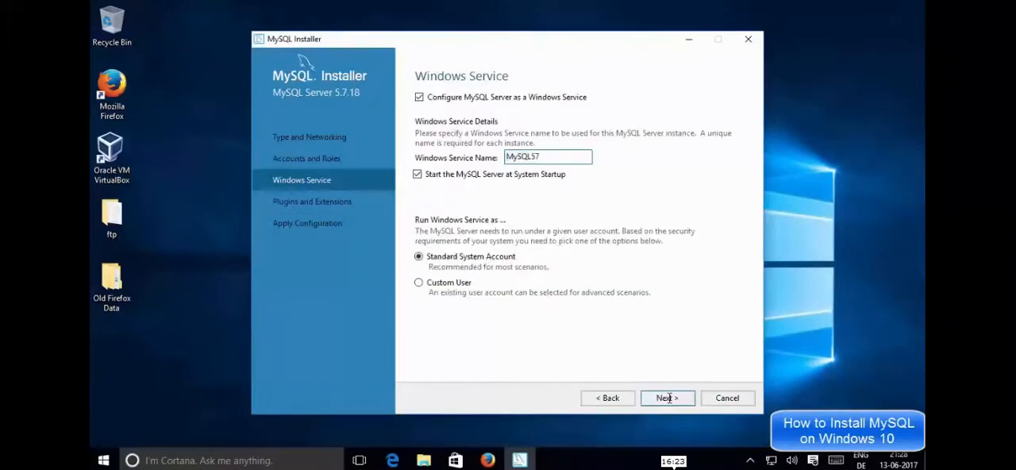
# Step: Accept the Windows service MySQL57 with startup at boot under the Standard System Account, and execute the MySQL Server configuration
pyautogui.click(668, 398)
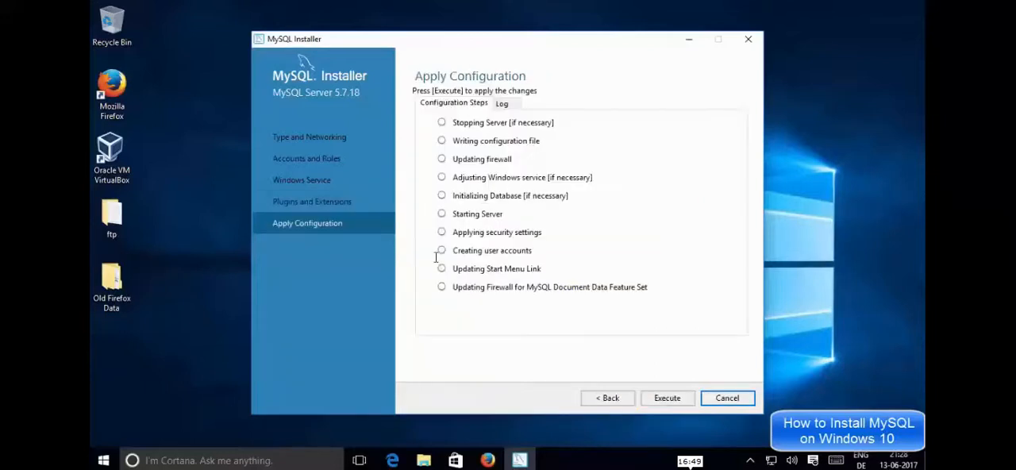
pyautogui.click(656, 401)
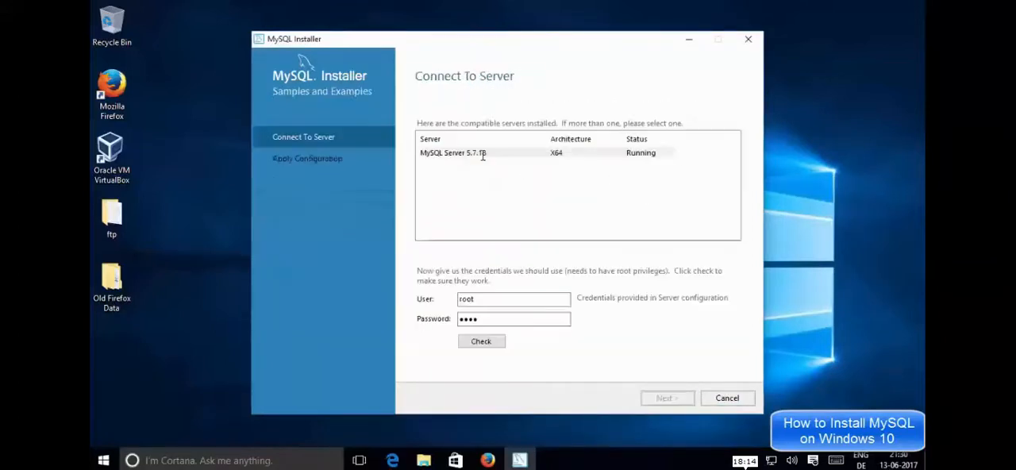
# Step: Select MySQL Server 5.7.18 for Samples and Examples, check the root credentials and continue to applying the configuration
pyautogui.click(482, 153)
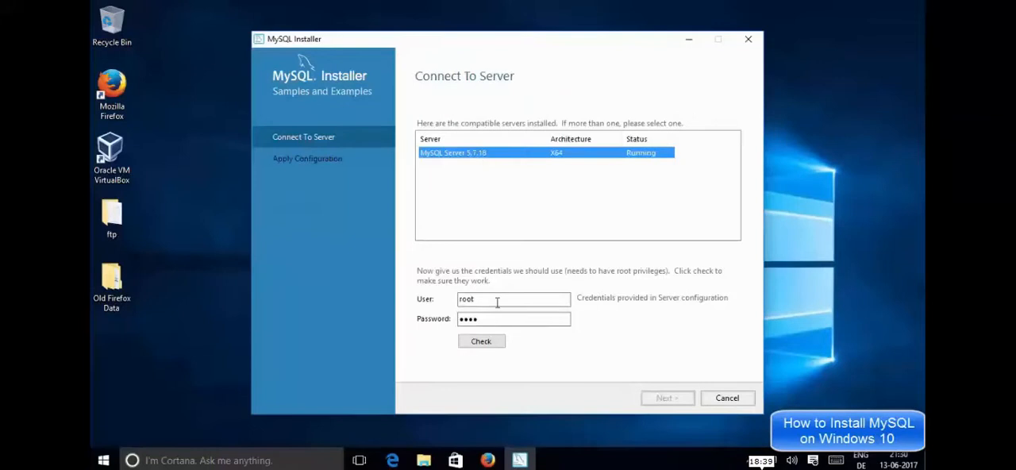
pyautogui.click(490, 342)
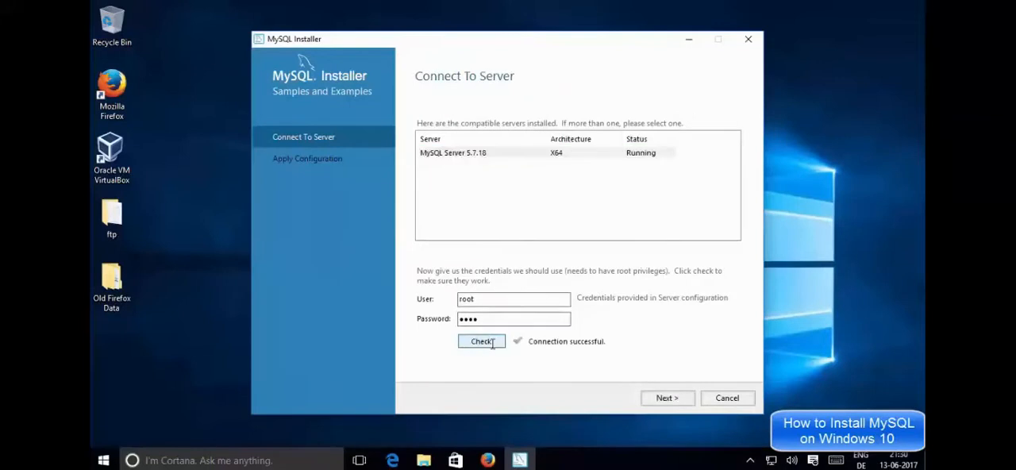
pyautogui.click(668, 398)
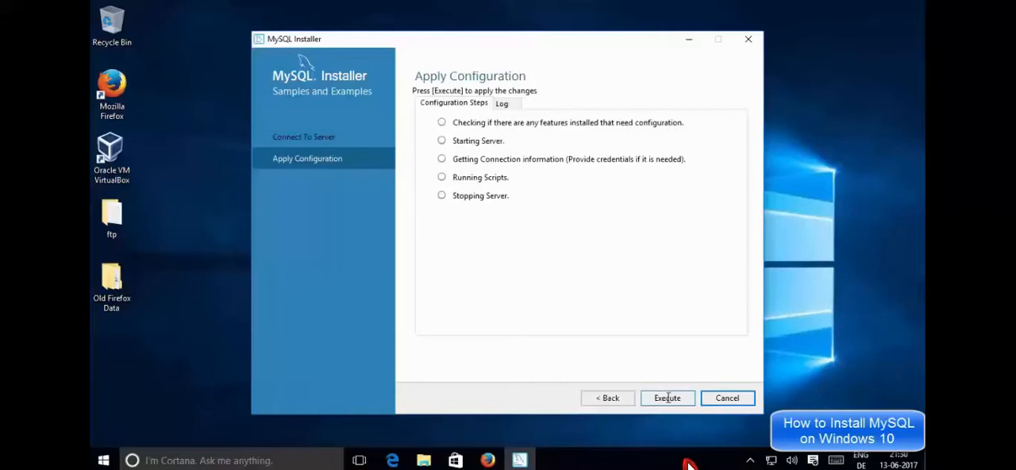
# Step: Execute the Samples and Examples configuration and finish the installation with MySQL Workbench and MySQL Shell set to start
pyautogui.click(668, 398)
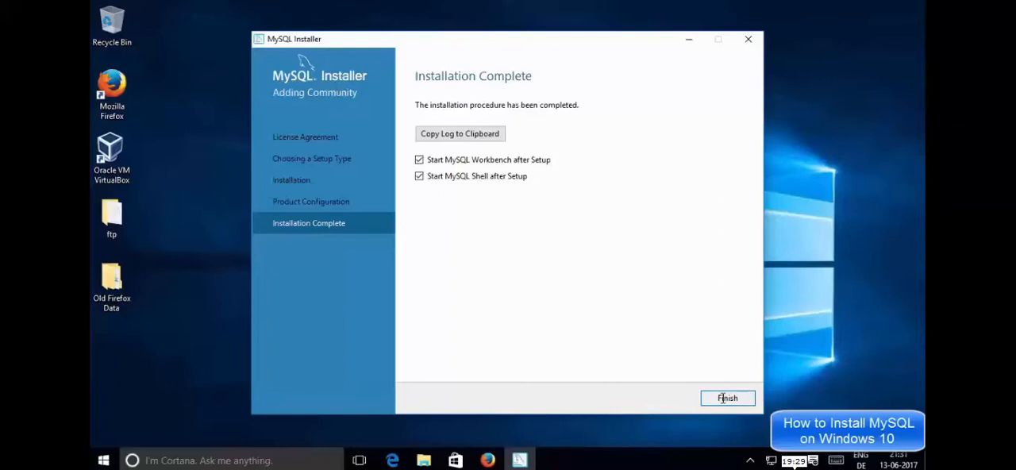
pyautogui.click(724, 397)
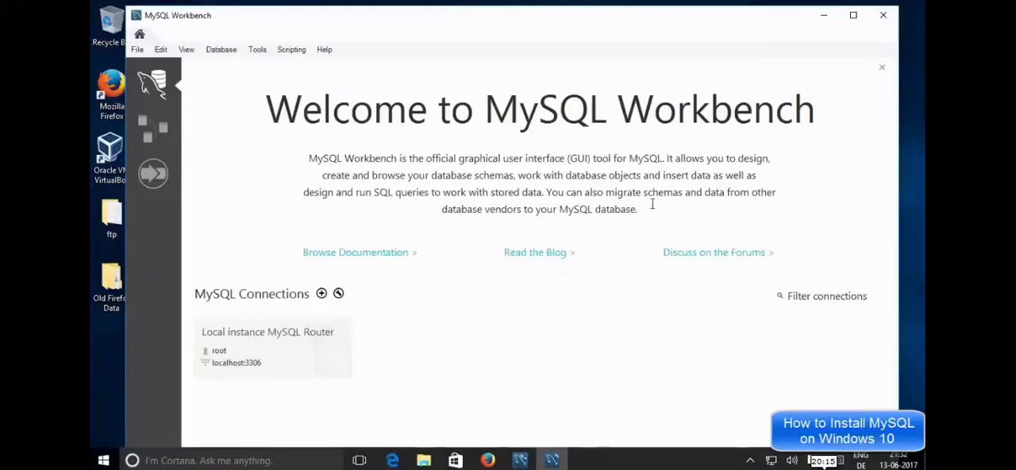
# Step: Open the Windows list of all apps and find the MySQL folder
pyautogui.press('super')
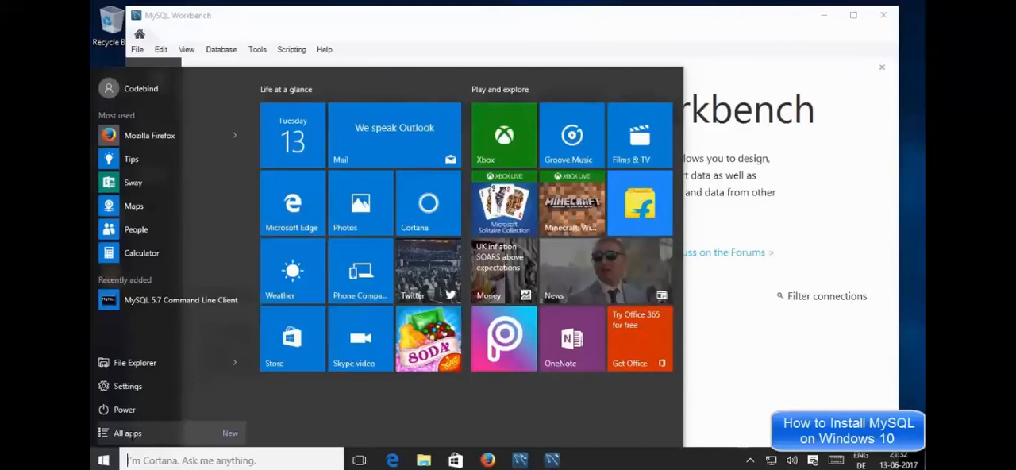
pyautogui.click(127, 433)
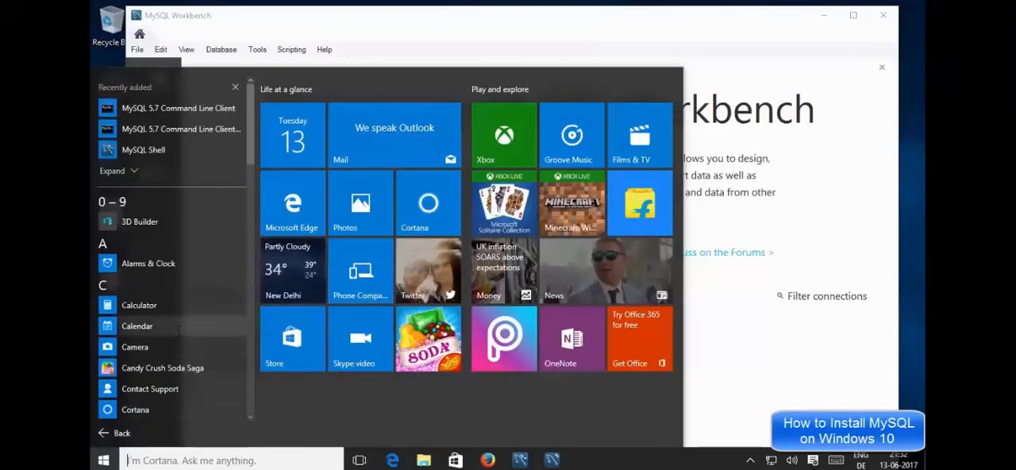
pyautogui.scroll(-10, 177, 329)
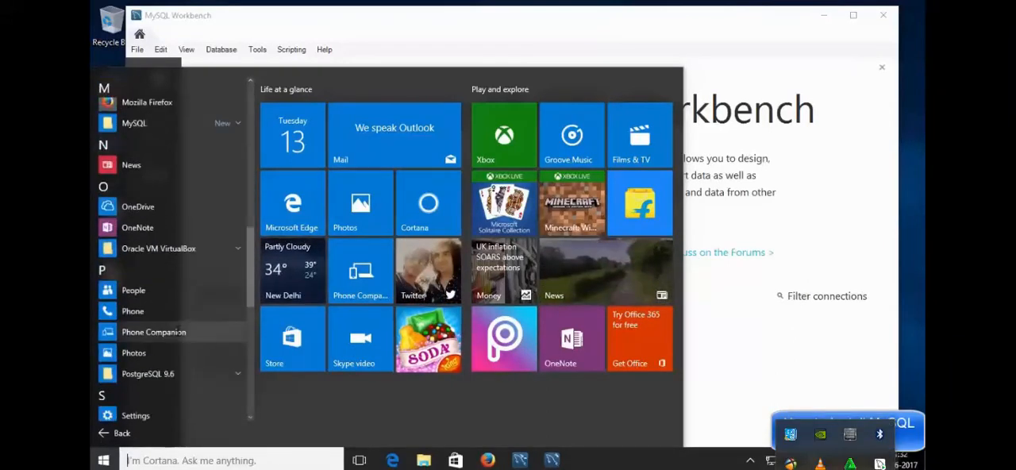